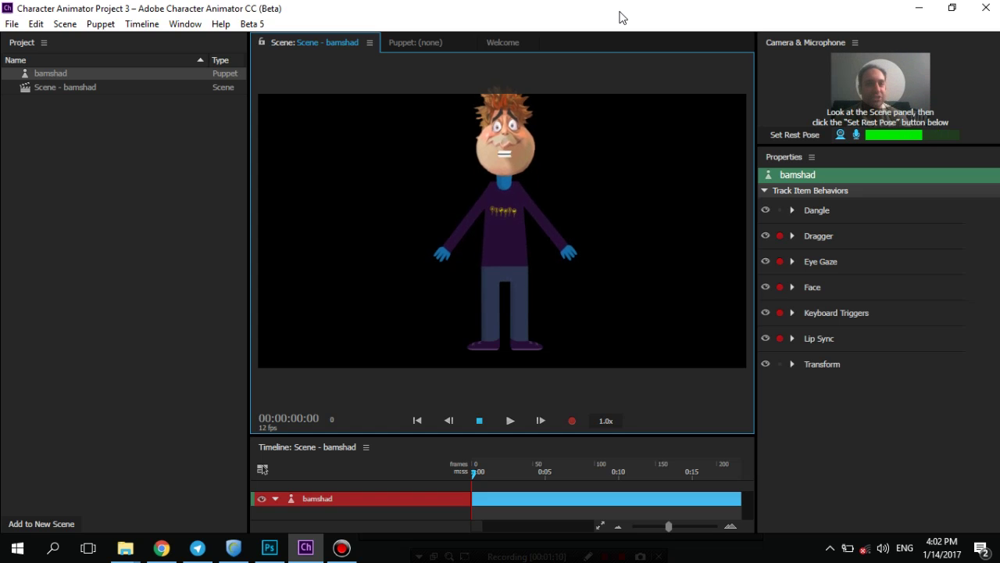
- Switch to bamshad.psd in Photoshop and expand the Right Eye group inside the Head group
{"action": "left_click", "coordinate": [269, 549]}
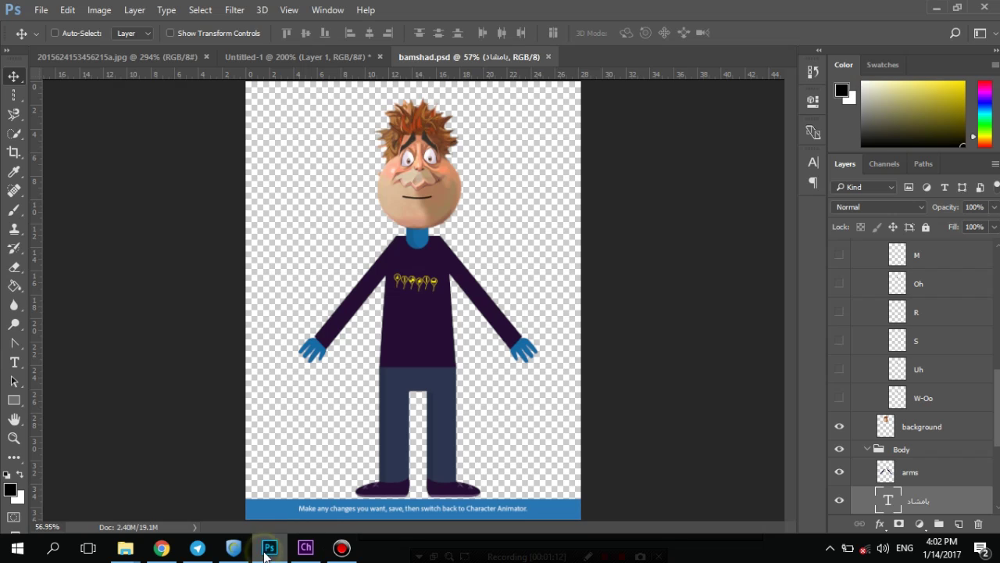
{"action": "scroll", "coordinate": [910, 375], "scroll_direction": "up", "scroll_amount": 10}
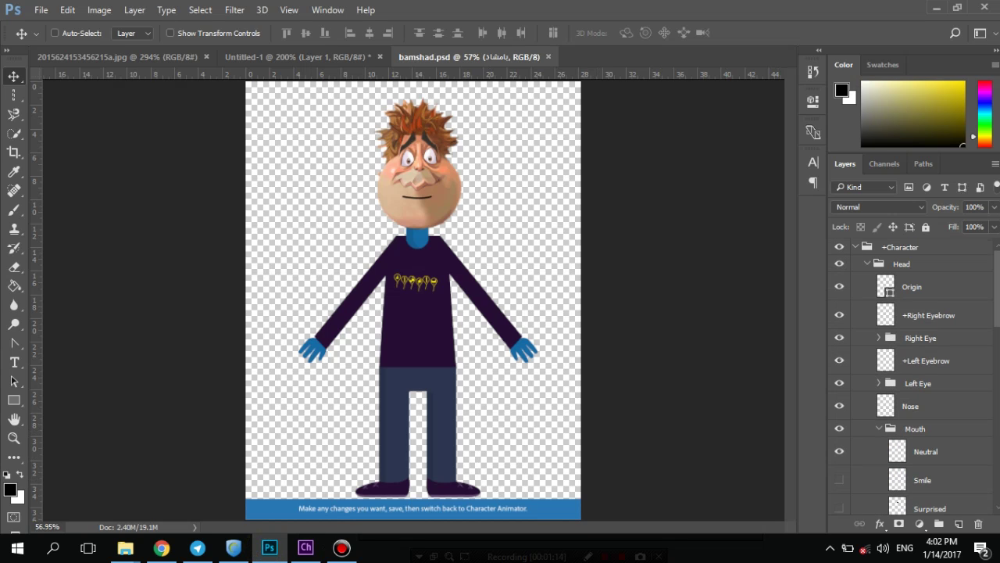
{"action": "scroll", "coordinate": [881, 326], "scroll_direction": "down", "scroll_amount": 1}
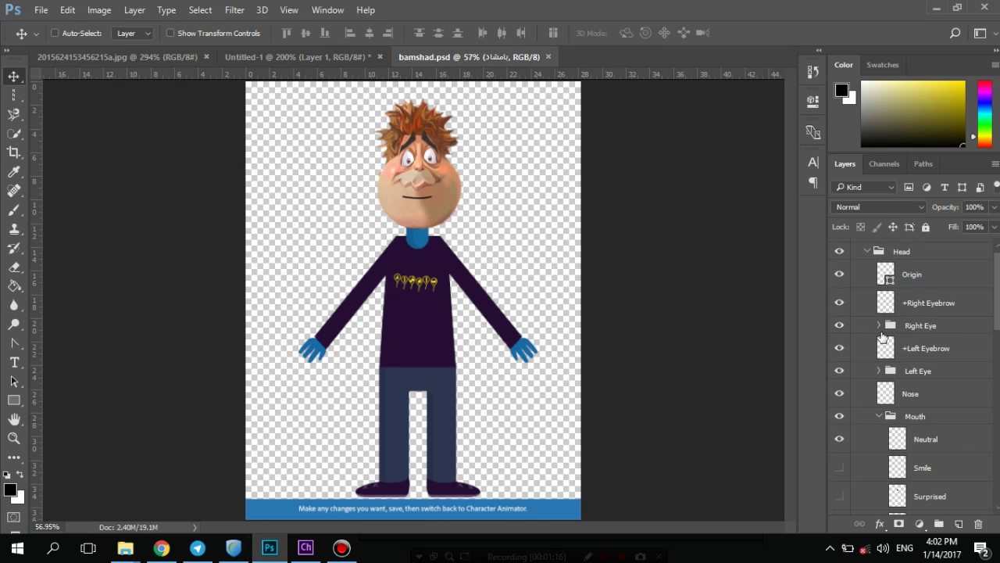
{"action": "left_click", "coordinate": [879, 325]}
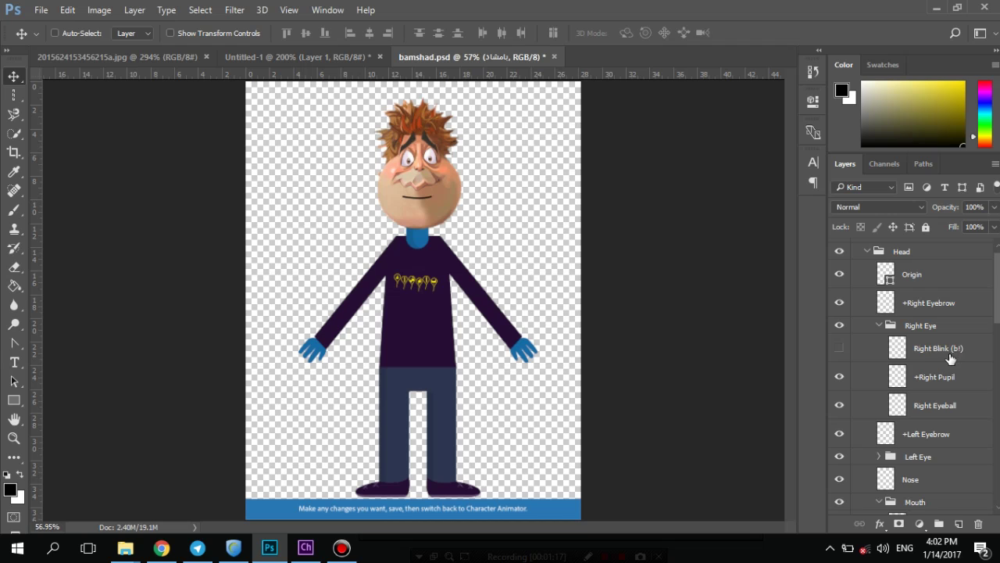
- Preview the closed right eye by showing the Right Blink layer and hiding the Right Pupil and Right Eyeball layers
{"action": "left_click", "coordinate": [836, 349]}
{"action": "left_click", "coordinate": [839, 354]}
{"action": "left_click", "coordinate": [839, 374]}
{"action": "left_click", "coordinate": [839, 348]}
{"action": "left_click", "coordinate": [840, 349]}
{"action": "left_click", "coordinate": [839, 348]}
{"action": "left_click", "coordinate": [838, 349]}
{"action": "left_click", "coordinate": [840, 378]}
{"action": "left_click", "coordinate": [840, 378]}
{"action": "left_click", "coordinate": [839, 406]}
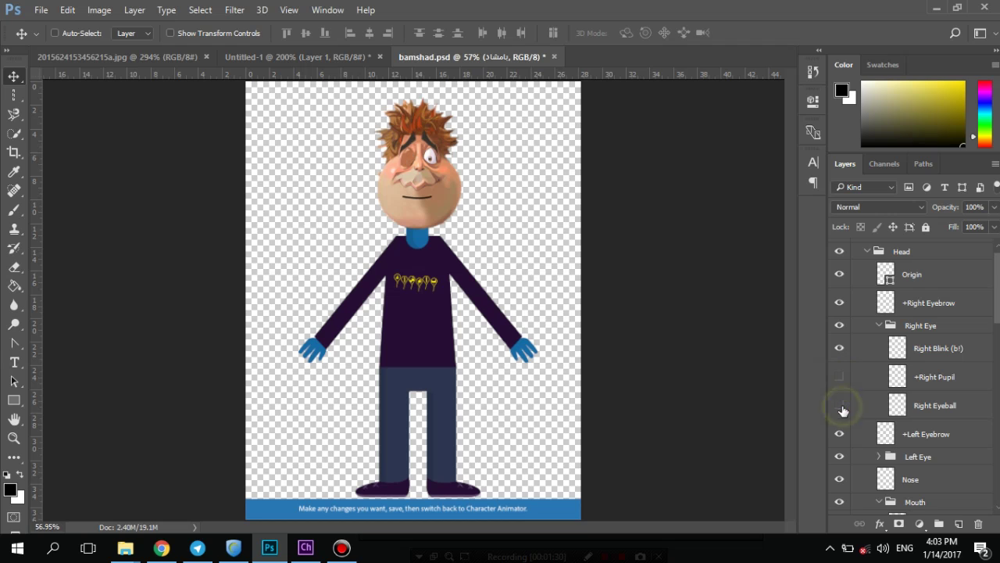
- Compare the right eye's open and closed states, ending with pupil and eyeball shown and the Right Blink layer hidden
{"action": "left_click", "coordinate": [840, 353]}
{"action": "left_click", "coordinate": [839, 406]}
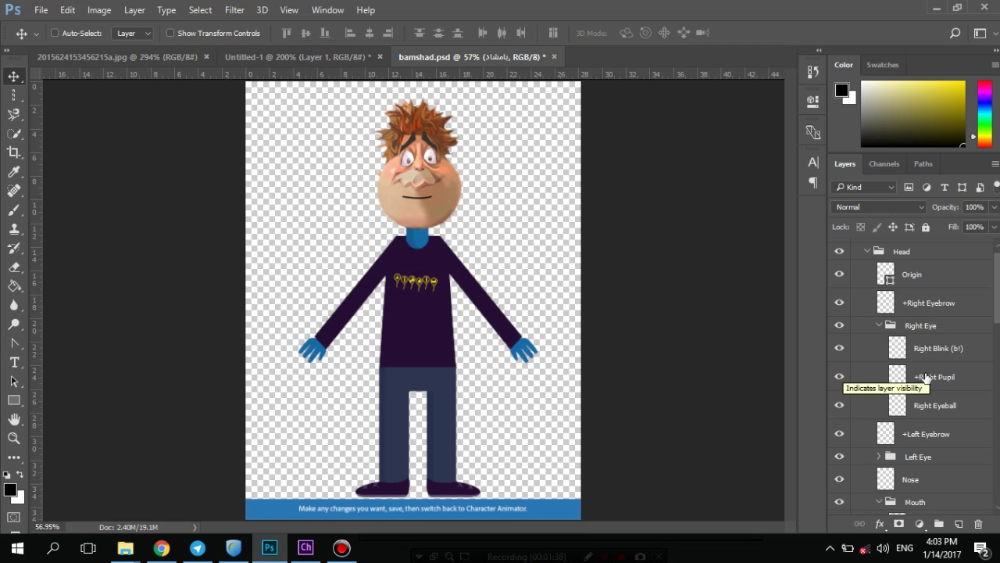
{"action": "left_click", "coordinate": [839, 376]}
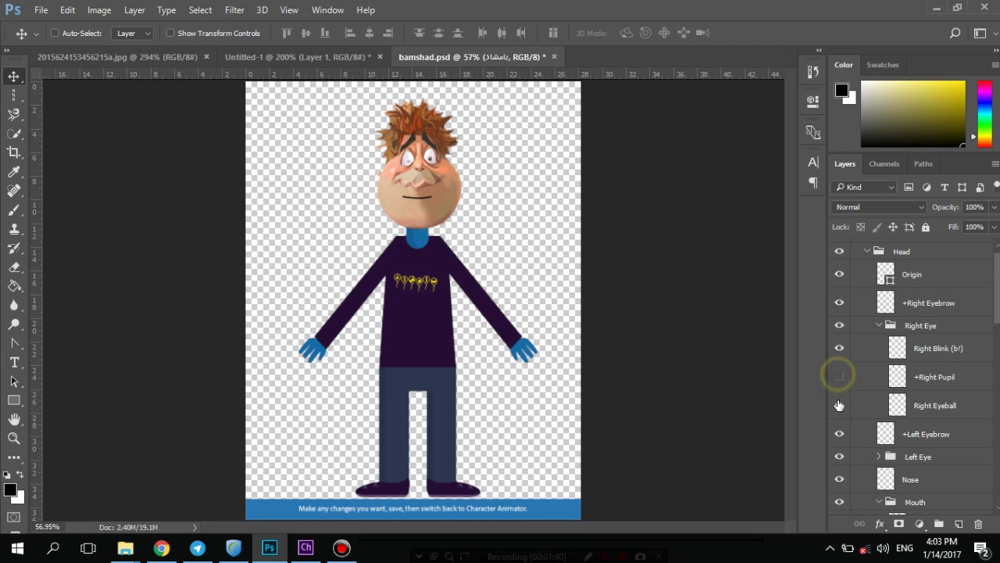
{"action": "left_click", "coordinate": [839, 406]}
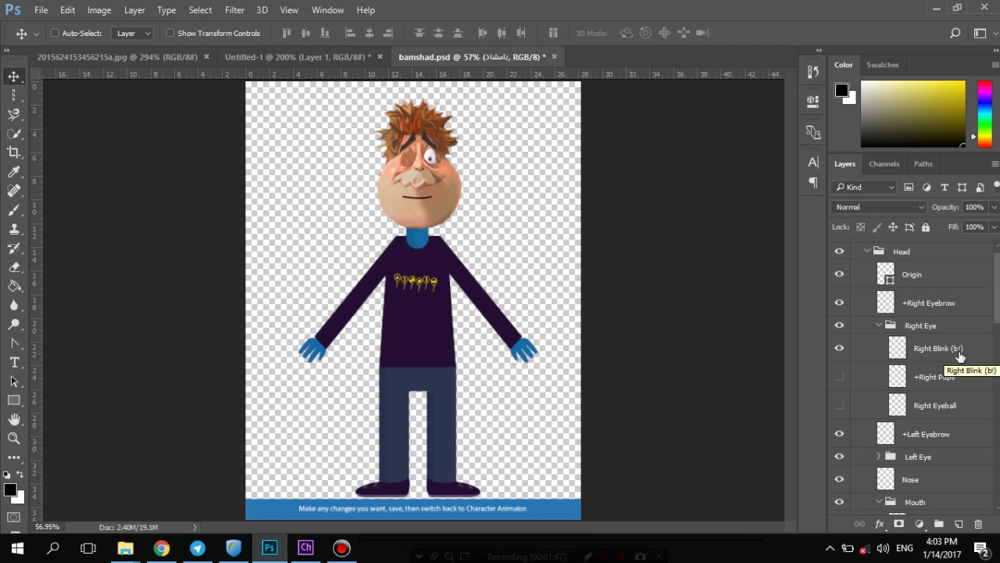
{"action": "left_click", "coordinate": [839, 377]}
{"action": "left_click", "coordinate": [839, 405]}
{"action": "left_click", "coordinate": [839, 349]}
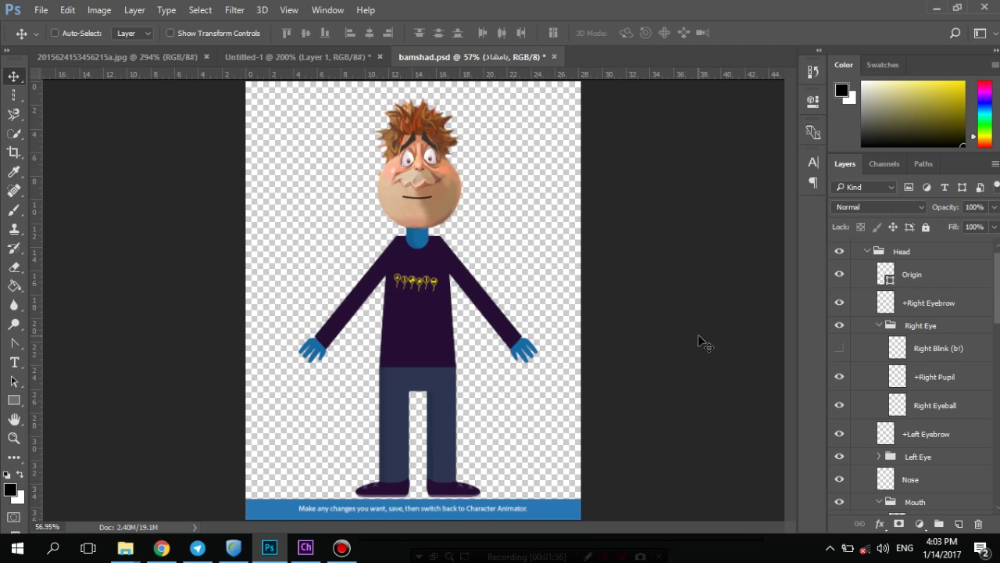
- Switch to Character Animator and set the bamshad puppet's Transform Scale to 89%
{"action": "left_click", "coordinate": [305, 547]}
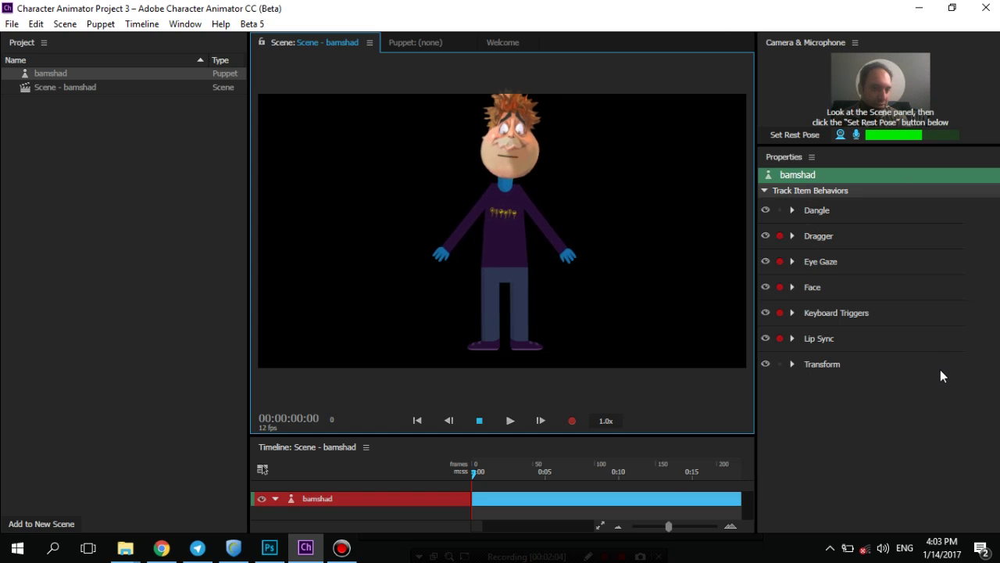
{"action": "left_click", "coordinate": [792, 365]}
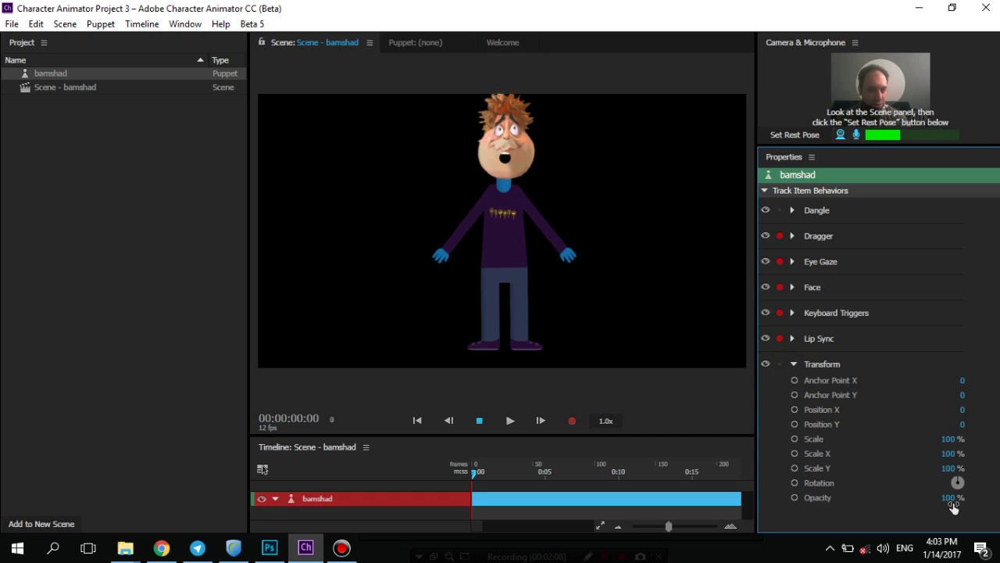
{"action": "mouse_move", "coordinate": [945, 439]}
{"action": "left_mouse_down"}
{"action": "mouse_move", "coordinate": [933, 439]}
{"action": "mouse_move", "coordinate": [986, 441]}
{"action": "mouse_move", "coordinate": [940, 441]}
{"action": "left_mouse_up"}
{"action": "left_click", "coordinate": [940, 442]}
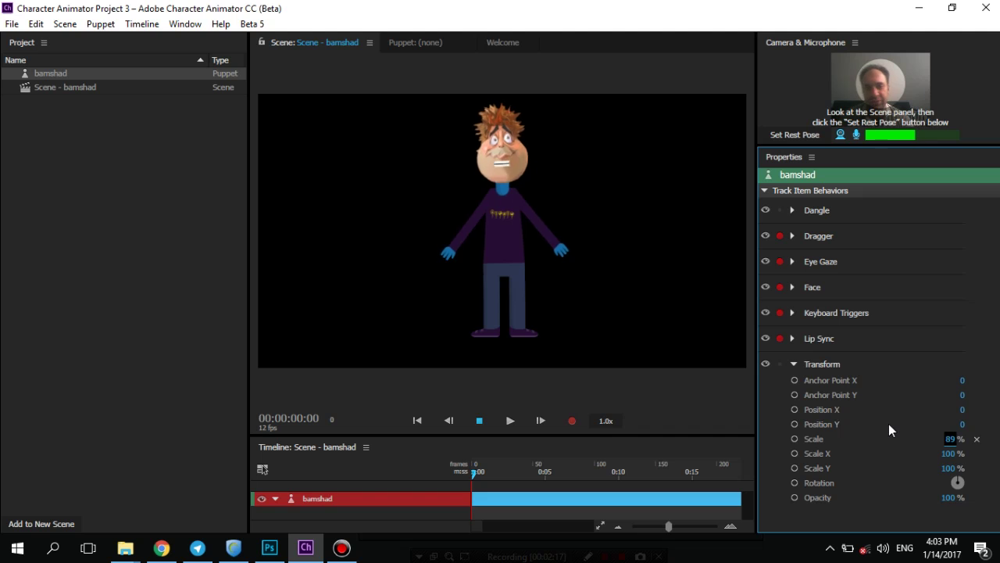
- Try rotating the puppet and reset its Rotation, then set Position X to -2 and Position Y to 59
{"action": "left_click_drag", "start_coordinate": [947, 497], "coordinate": [956, 478]}
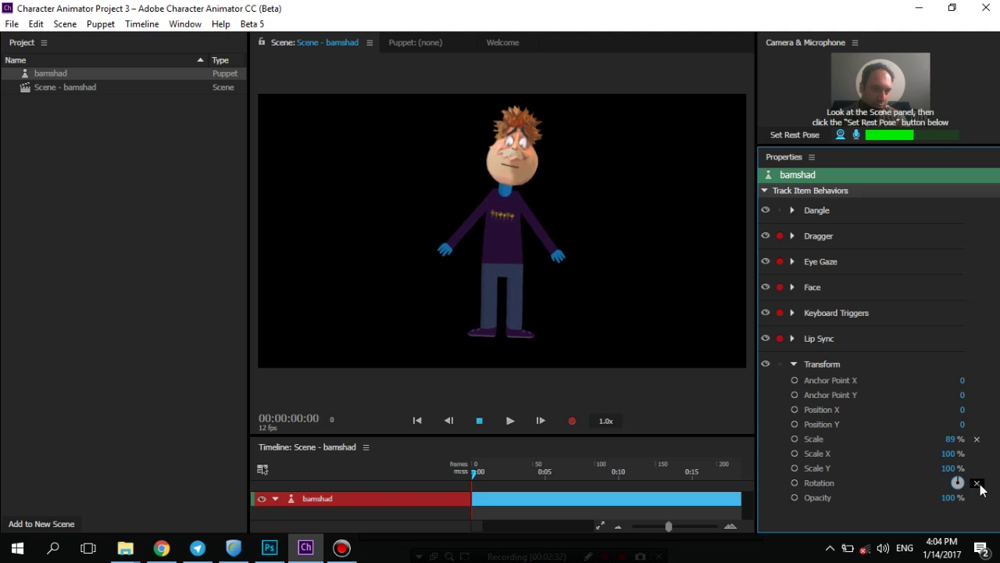
{"action": "left_click", "coordinate": [976, 484]}
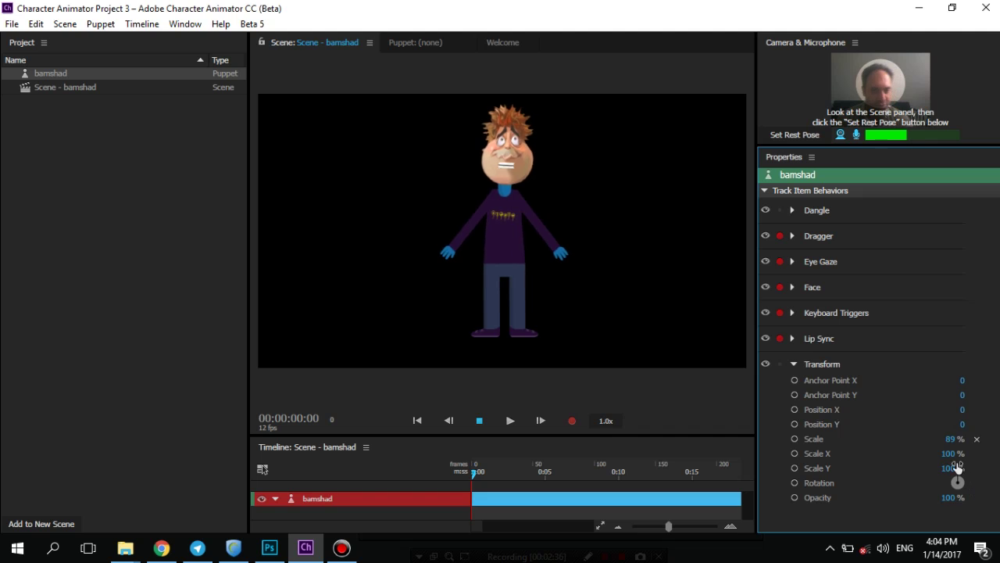
{"action": "left_click_drag", "start_coordinate": [961, 412], "coordinate": [915, 396]}
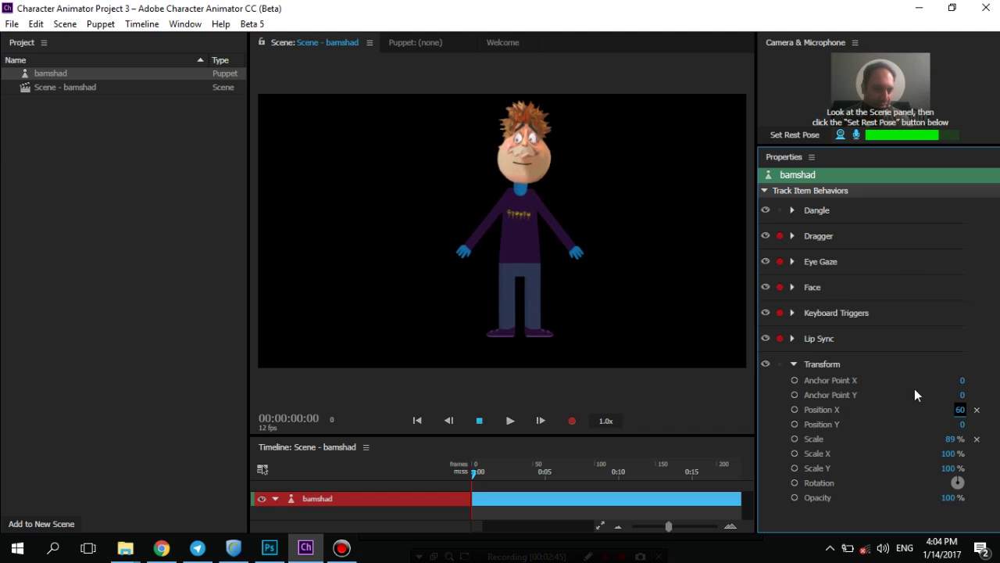
{"action": "left_click_drag", "start_coordinate": [964, 428], "coordinate": [905, 399]}
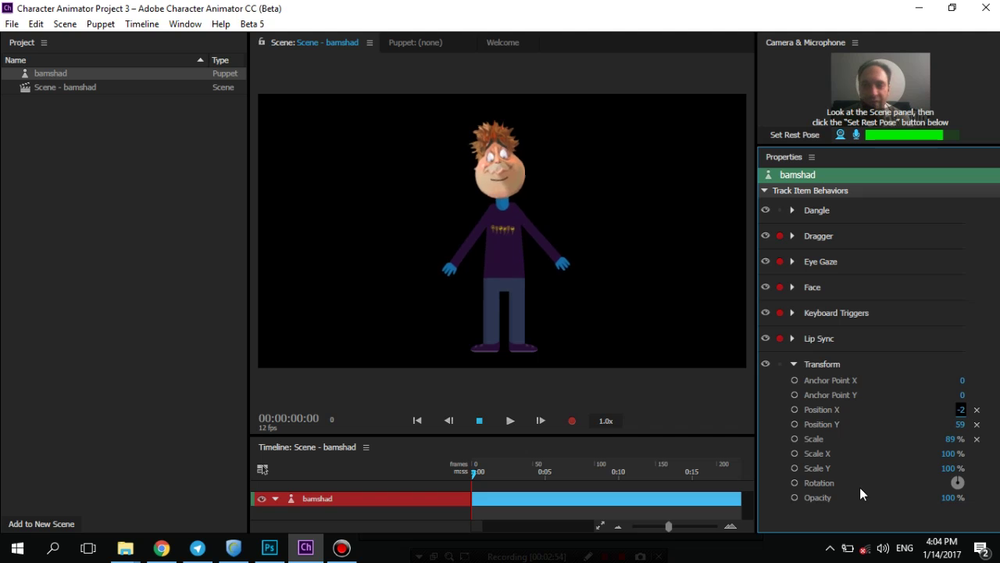
- Return to the artwork in Photoshop, collapse the Body group and select the Origin layer in the Head group
{"action": "key", "text": "ctrl+e"}
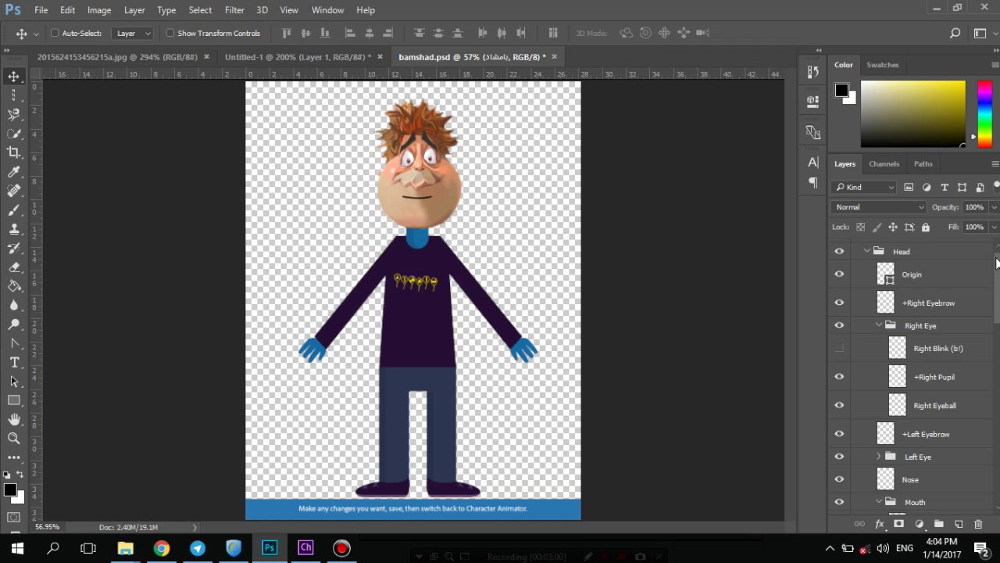
{"action": "left_click", "coordinate": [871, 257]}
{"action": "left_click", "coordinate": [878, 280]}
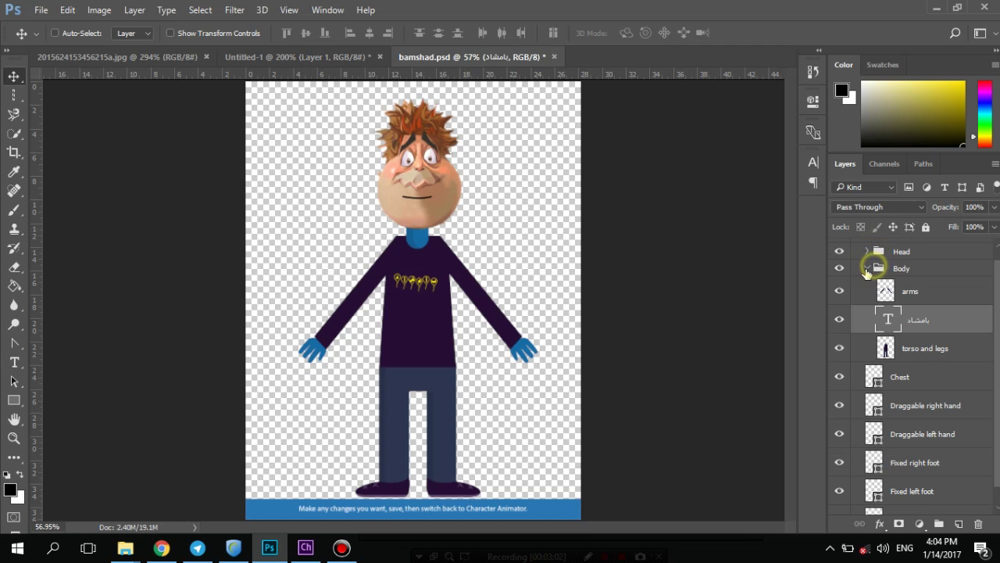
{"action": "left_click", "coordinate": [866, 280]}
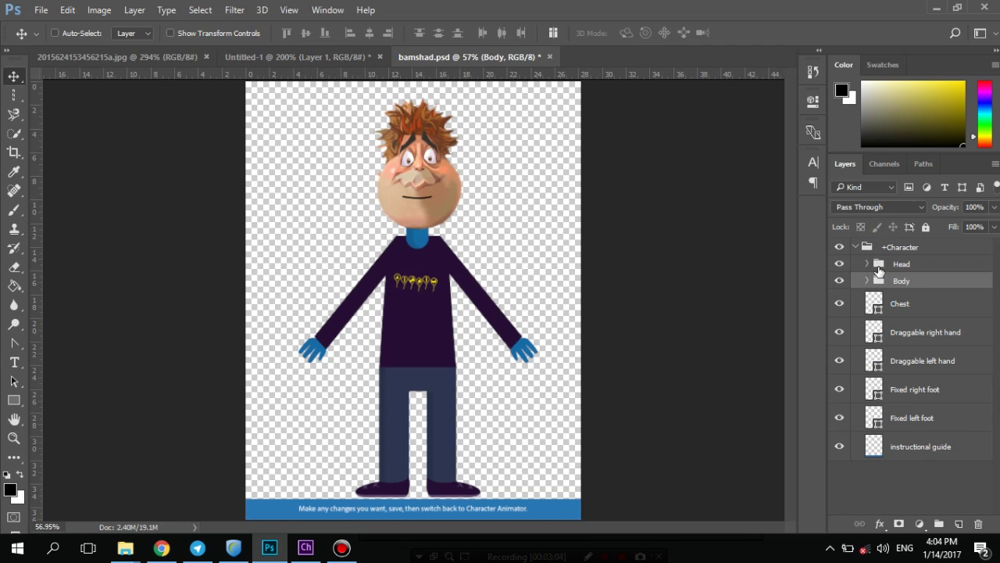
{"action": "left_click", "coordinate": [866, 264]}
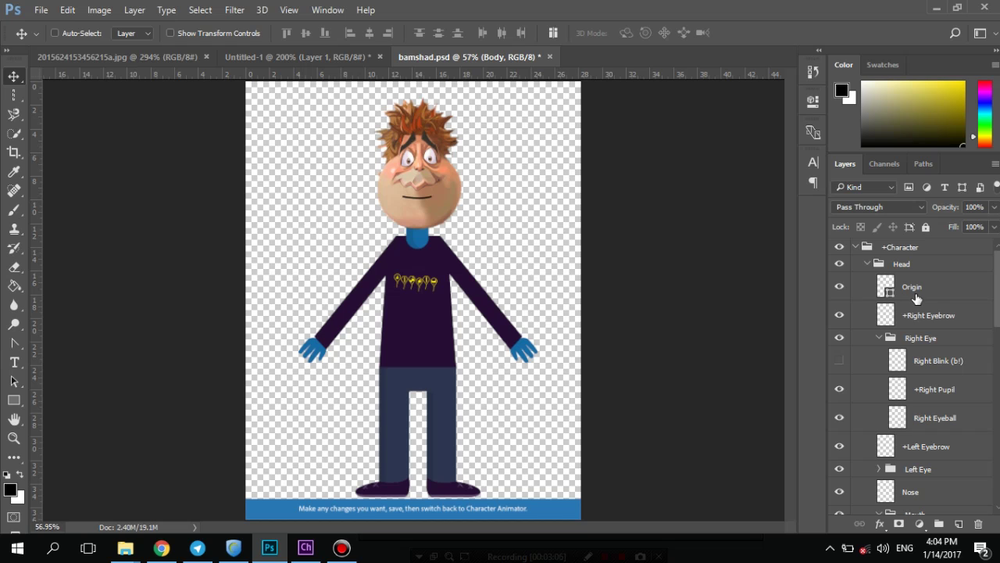
{"action": "left_click", "coordinate": [920, 288]}
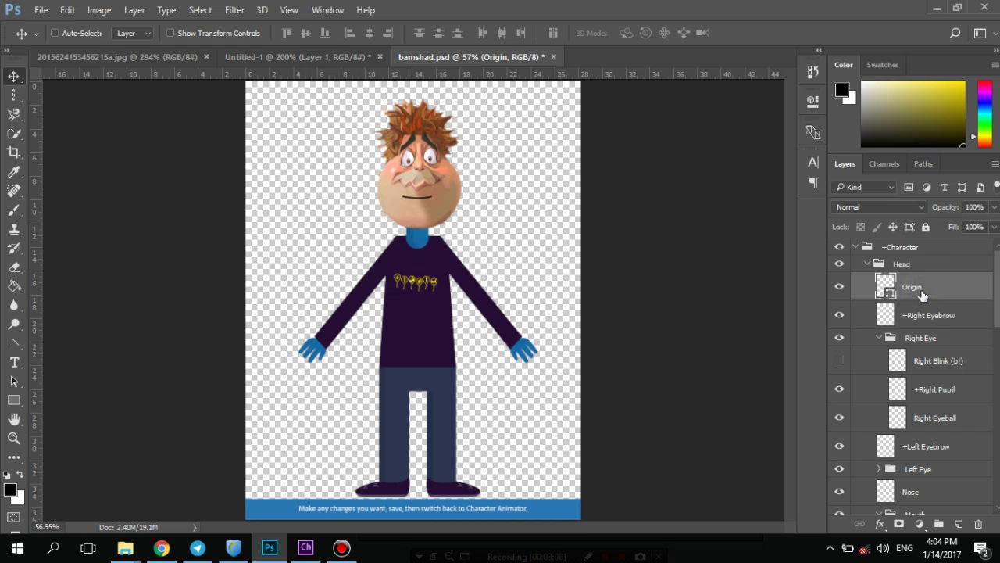
- Toggle the Head group's visibility, check the puppet's head in Character Animator, and return to Photoshop to examine the Origin handle
{"action": "left_click", "coordinate": [838, 264]}
{"action": "left_click", "coordinate": [837, 265]}
{"action": "left_click", "coordinate": [306, 547]}
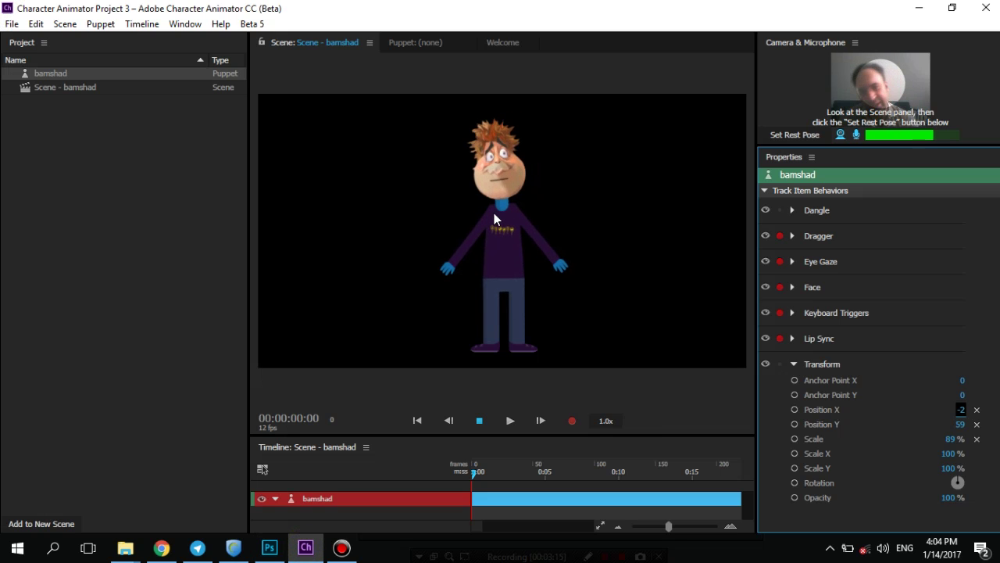
{"action": "left_click", "coordinate": [270, 547]}
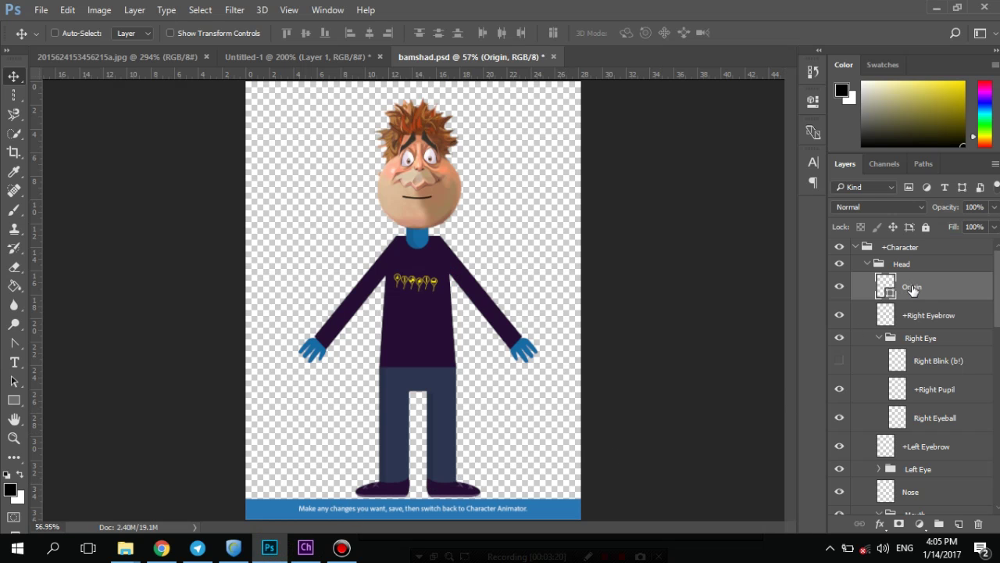
{"action": "key", "text": "ctrl"}
{"action": "key", "text": "ctrl"}
- Select the arms layer from the hand on the canvas and hide and reshow it to examine what it contains
{"action": "right_click", "coordinate": [528, 353]}
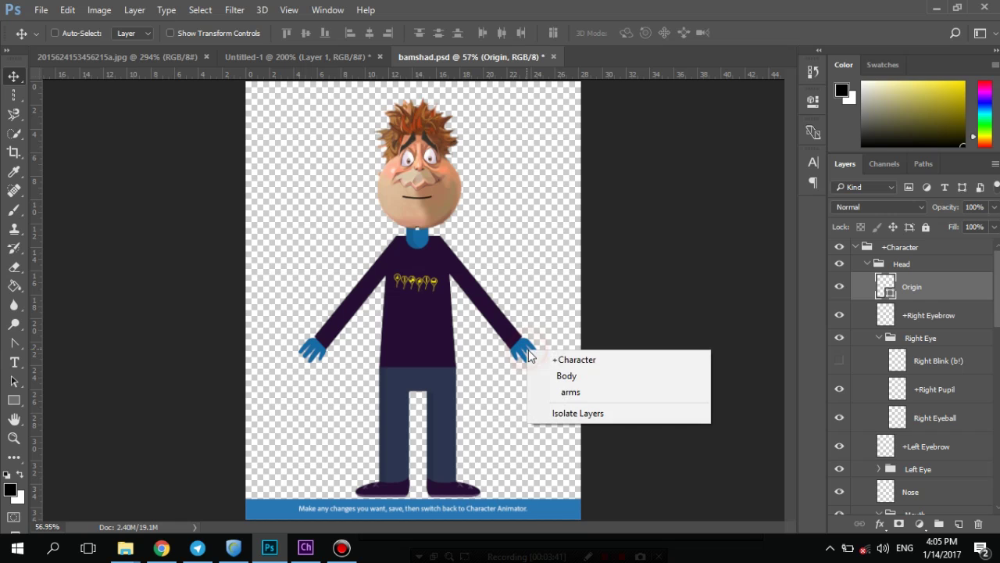
{"action": "left_click", "coordinate": [556, 393]}
{"action": "left_click_drag", "start_coordinate": [999, 418], "coordinate": [998, 478]}
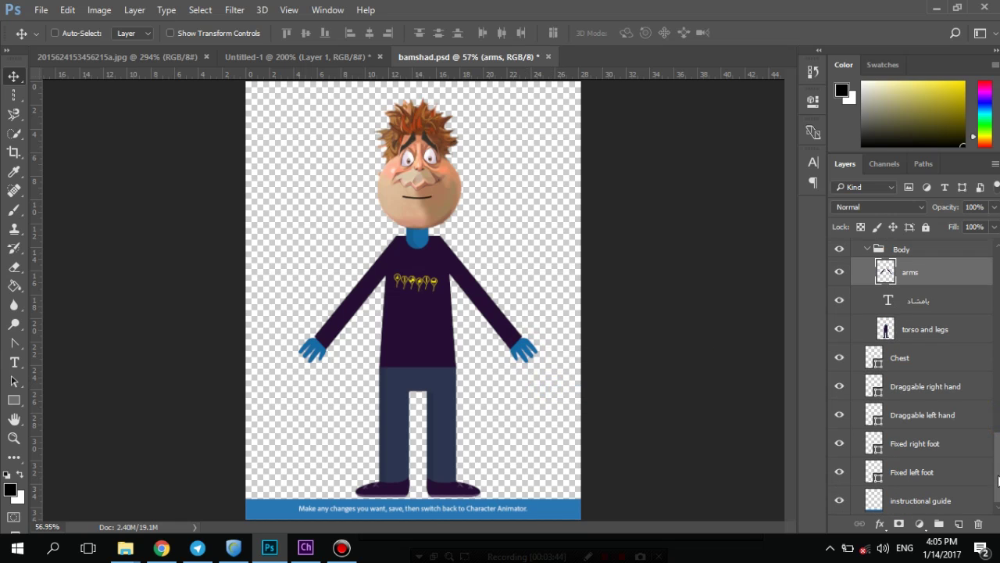
{"action": "left_click", "coordinate": [839, 272]}
{"action": "left_click", "coordinate": [840, 272]}
{"action": "scroll", "coordinate": [928, 366], "scroll_direction": "up", "scroll_amount": 2}
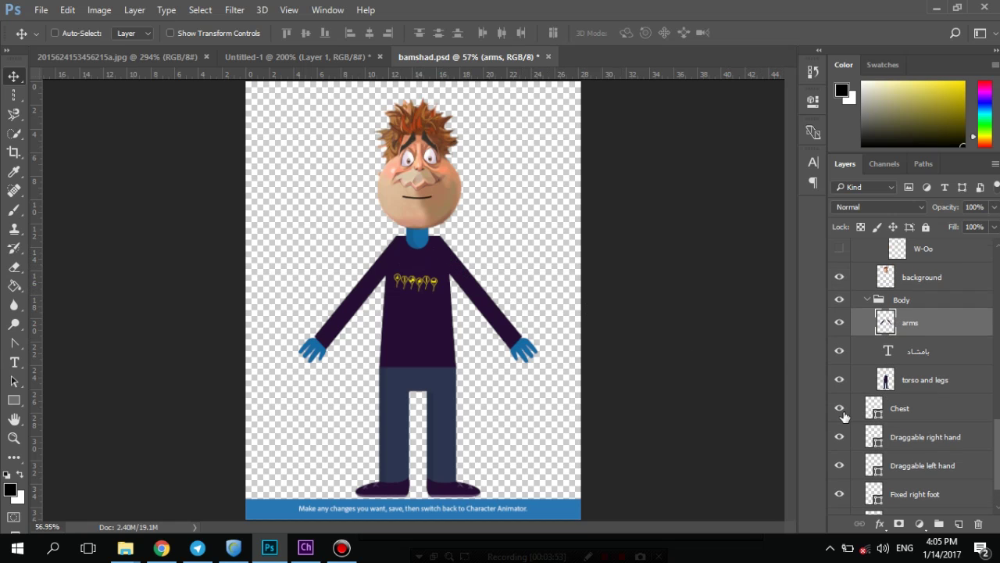
- Examine where the Chest, Draggable right hand and Draggable left hand handle layers sit on the character
{"action": "left_click", "coordinate": [900, 405]}
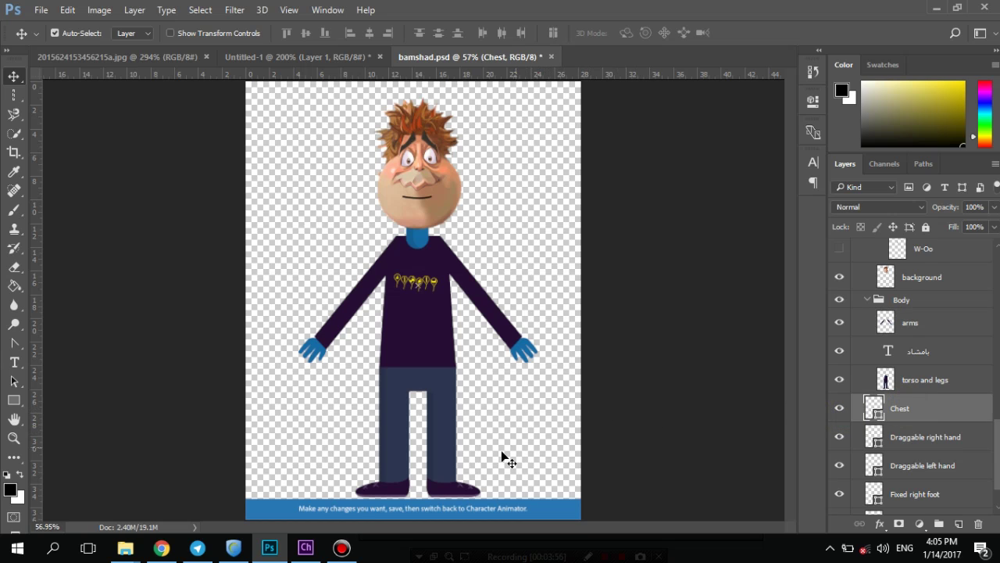
{"action": "key", "text": "ctrl"}
{"action": "scroll", "coordinate": [930, 440], "scroll_direction": "down", "scroll_amount": 2}
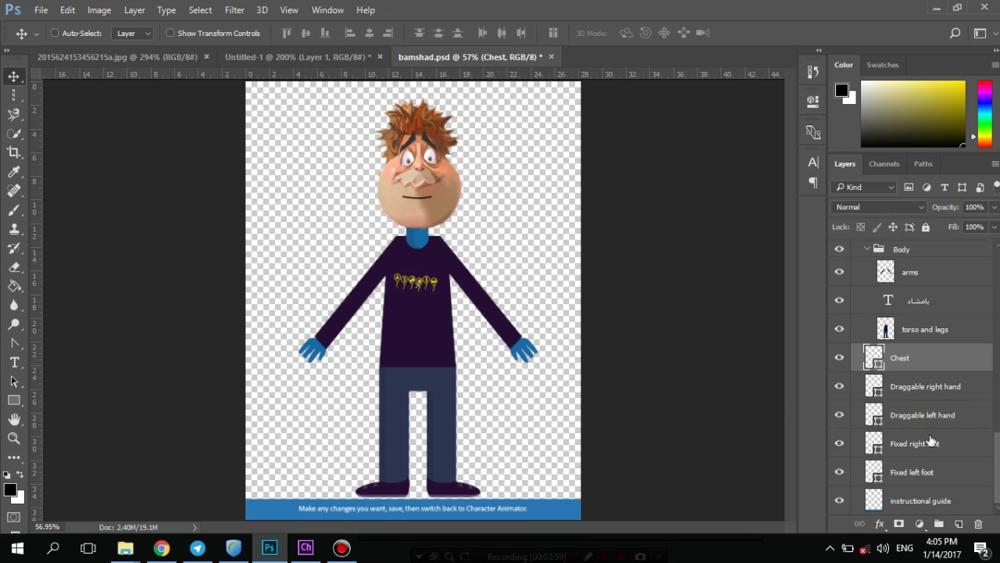
{"action": "left_click", "coordinate": [904, 393]}
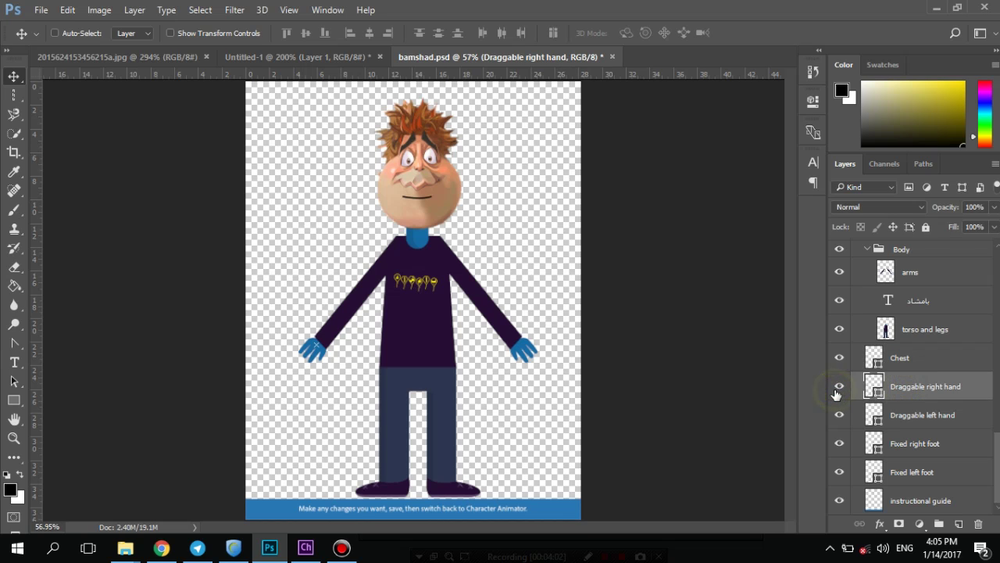
{"action": "key", "text": "ctrl"}
{"action": "left_click", "coordinate": [944, 409]}
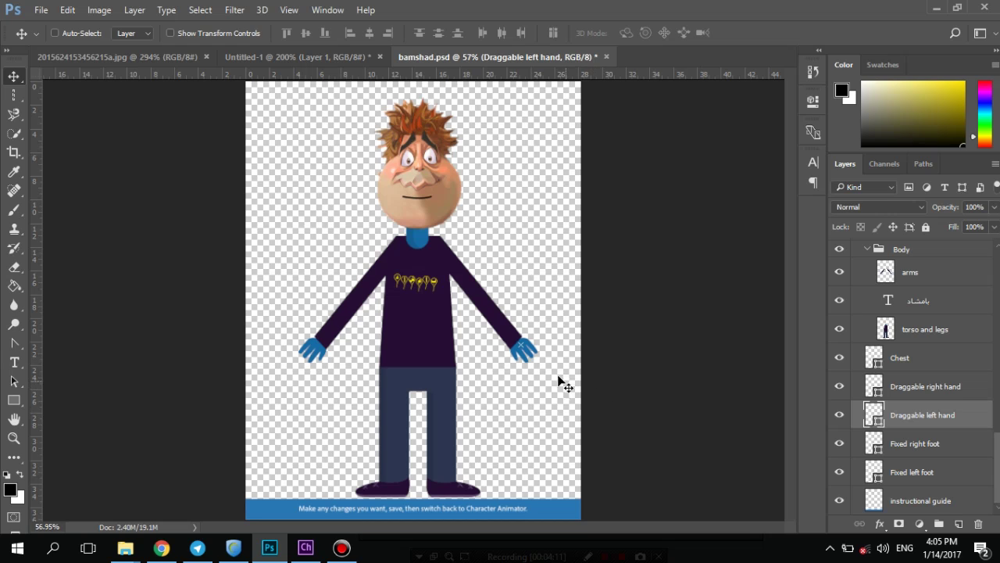
{"action": "left_click", "coordinate": [523, 350]}
- Select the Head group's Origin layer, save bamshad.psd and switch back to Character Animator to update the puppet
{"action": "scroll", "coordinate": [926, 420], "scroll_direction": "up", "scroll_amount": 10}
{"action": "scroll", "coordinate": [903, 451], "scroll_direction": "up", "scroll_amount": 8}
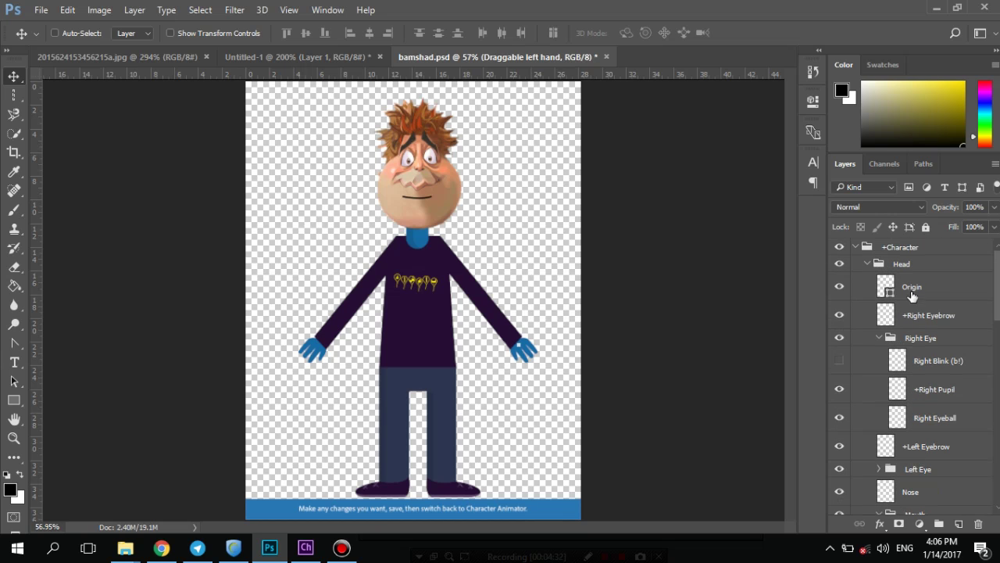
{"action": "left_click", "coordinate": [912, 289]}
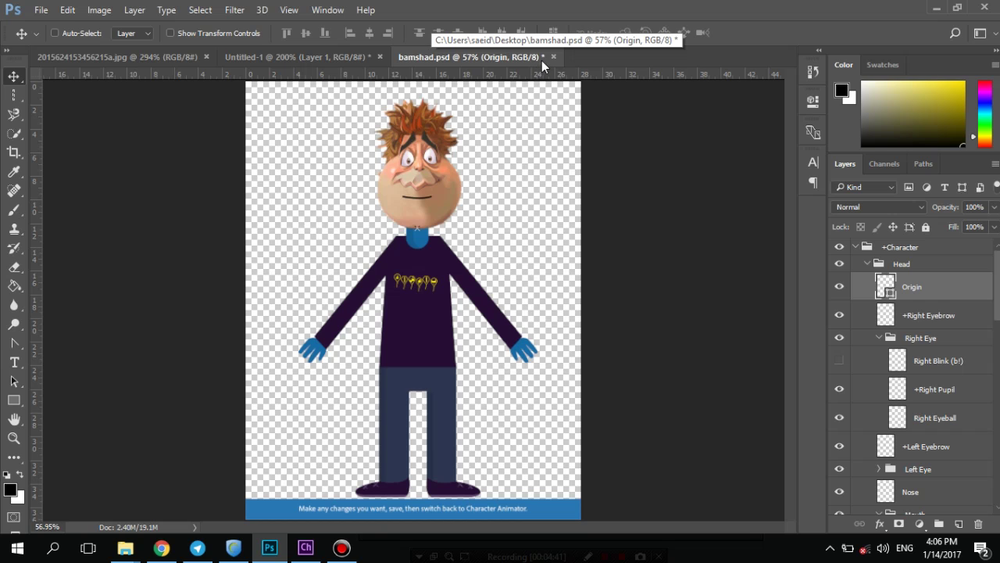
{"action": "key", "text": "ctrl+s"}
{"action": "left_click", "coordinate": [297, 550]}
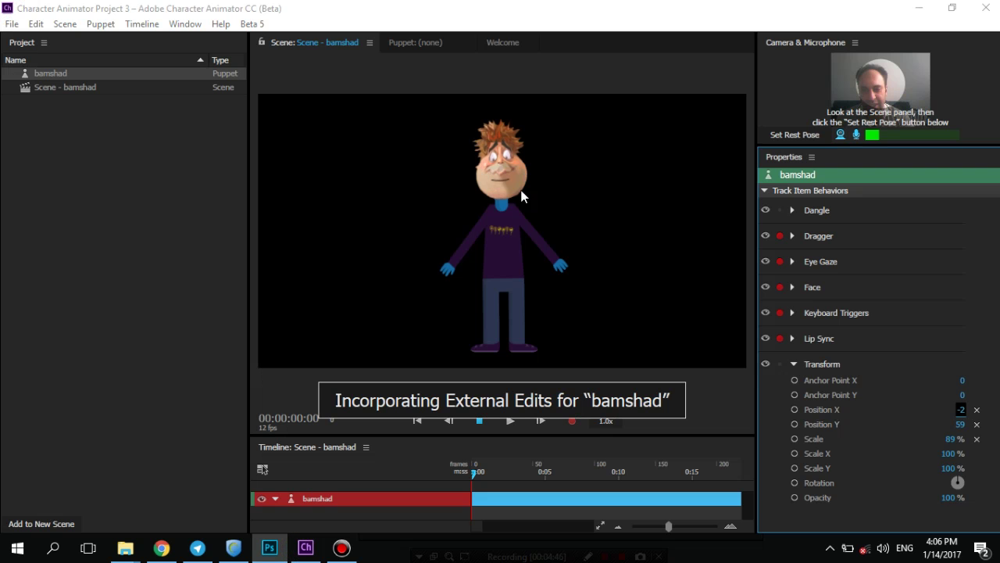